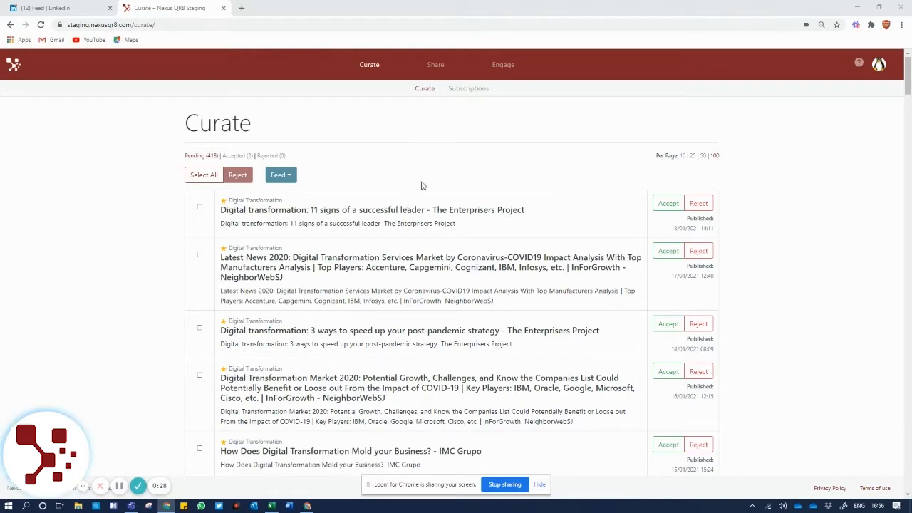
Reject the '11 signs of a successful leader' article, dismiss the notice, and open the feed filter
left_click(699, 204)
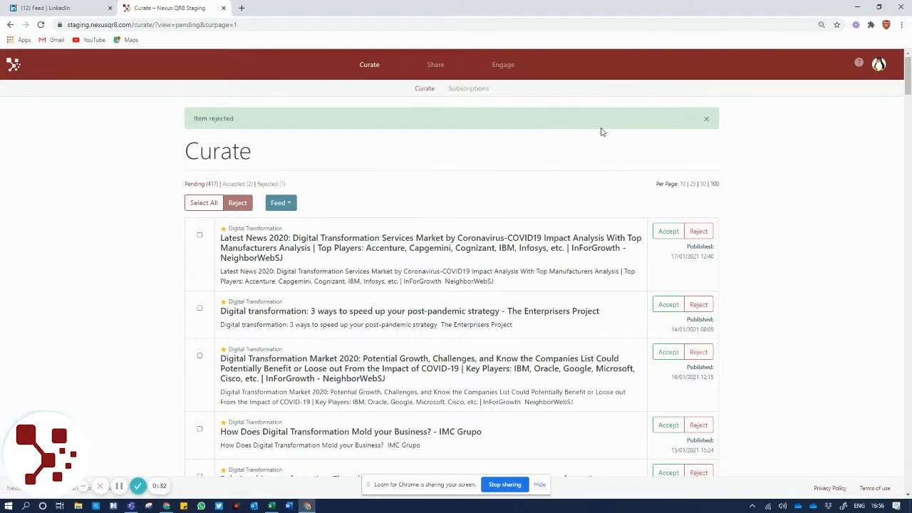
left_click(705, 119)
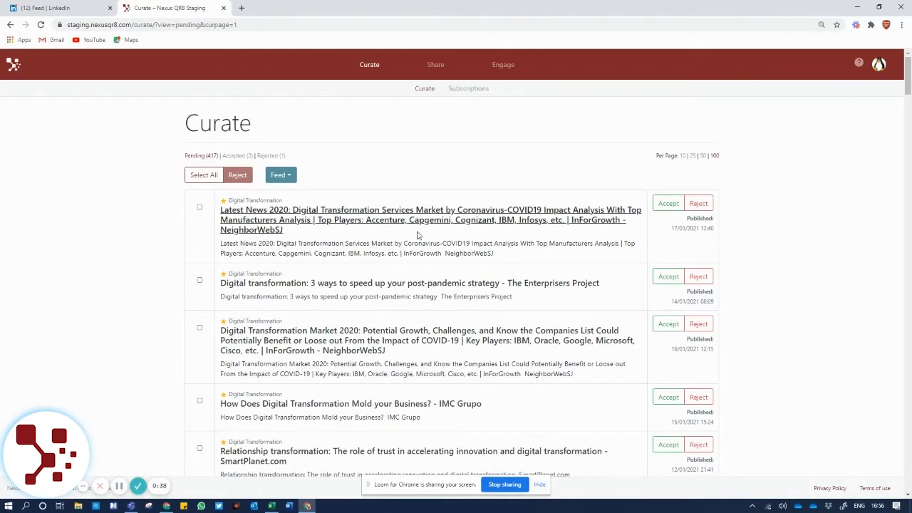
left_click(290, 178)
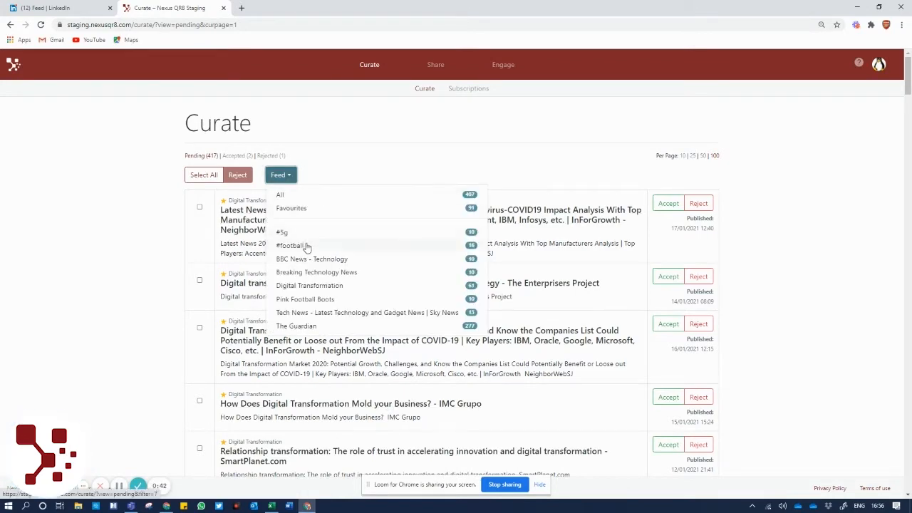
Filter the pending list to the Favourites feed, then switch it back to All feeds
left_click(303, 208)
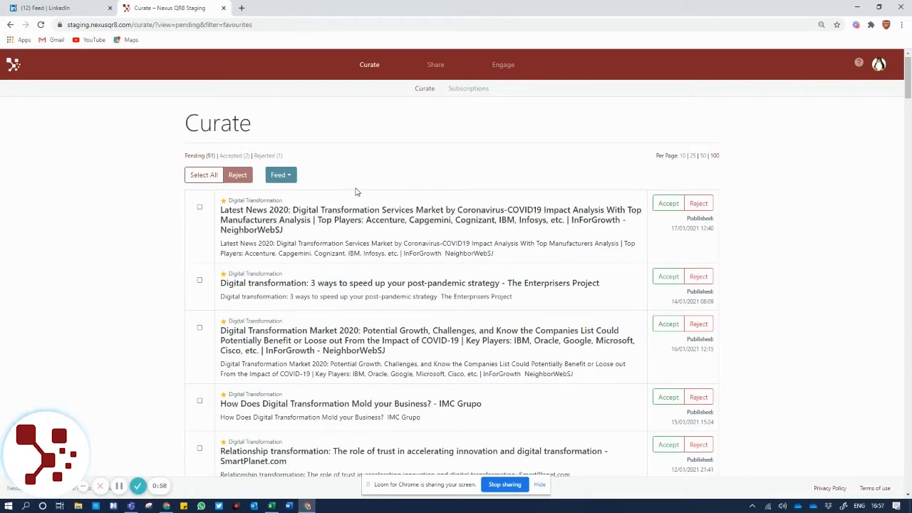
left_click(292, 176)
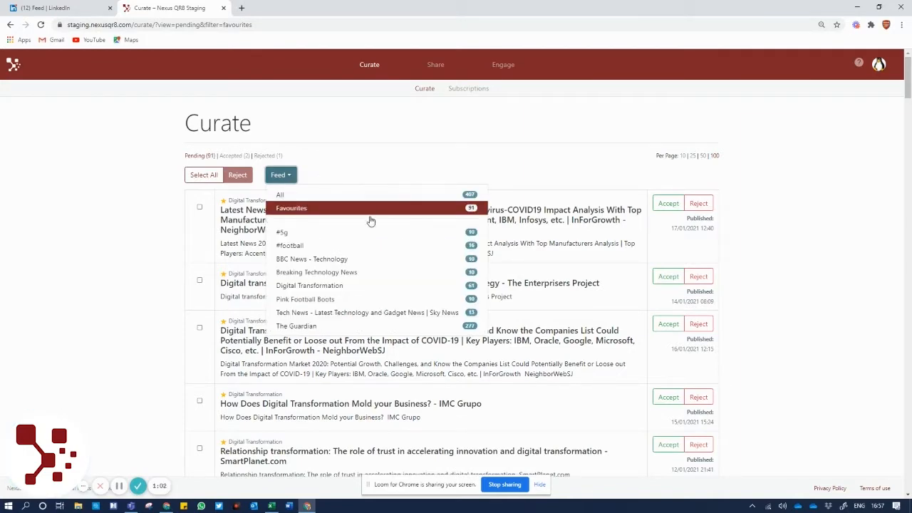
left_click(282, 199)
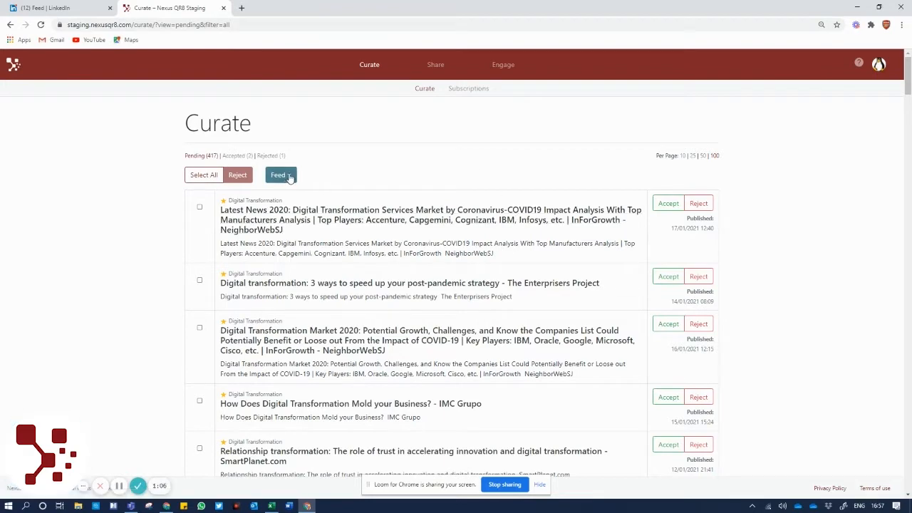
left_click(289, 177)
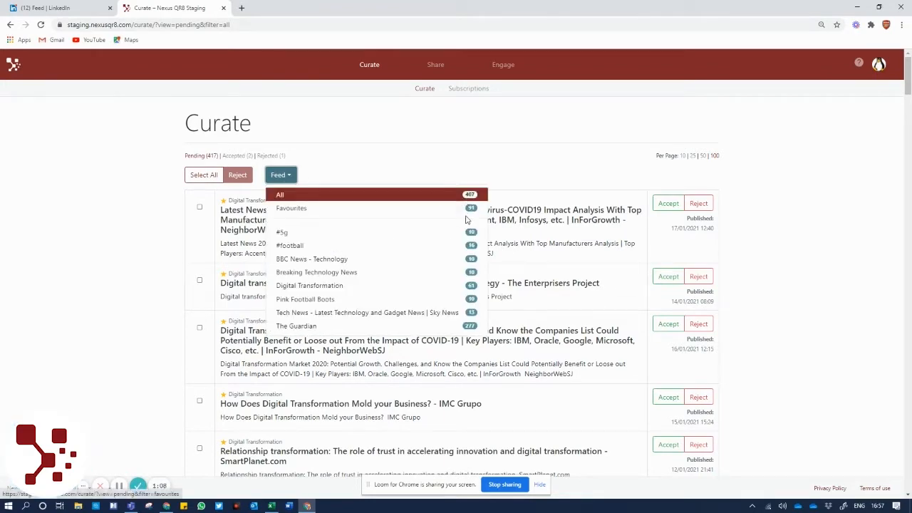
left_click(357, 159)
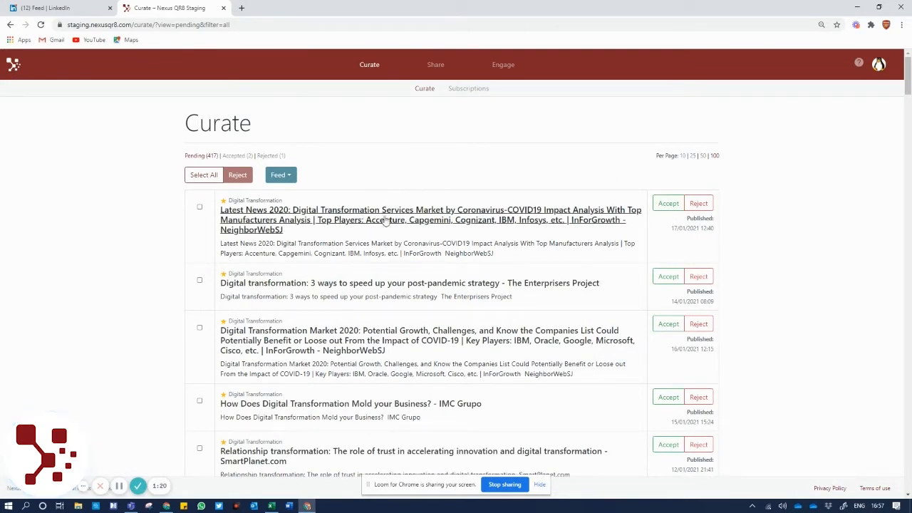
Read the '3 ways to speed up your post-pandemic strategy' article in a new tab, then return to Curate
left_click(380, 283)
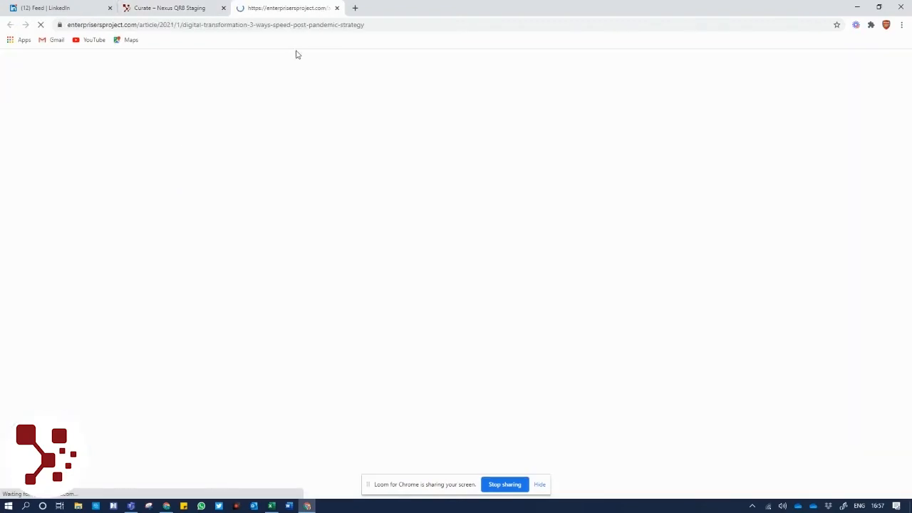
mouse_move(262, 242)
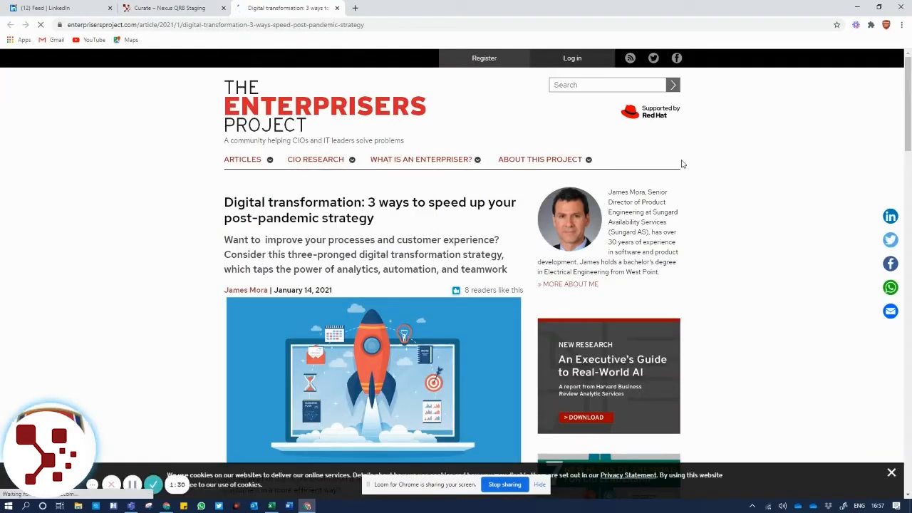
left_click_drag(909, 110, 910, 47)
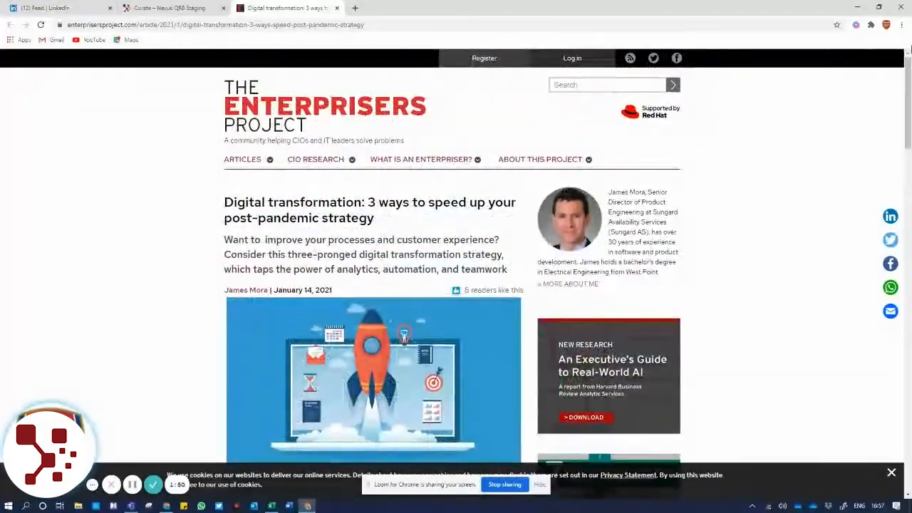
left_click(214, 10)
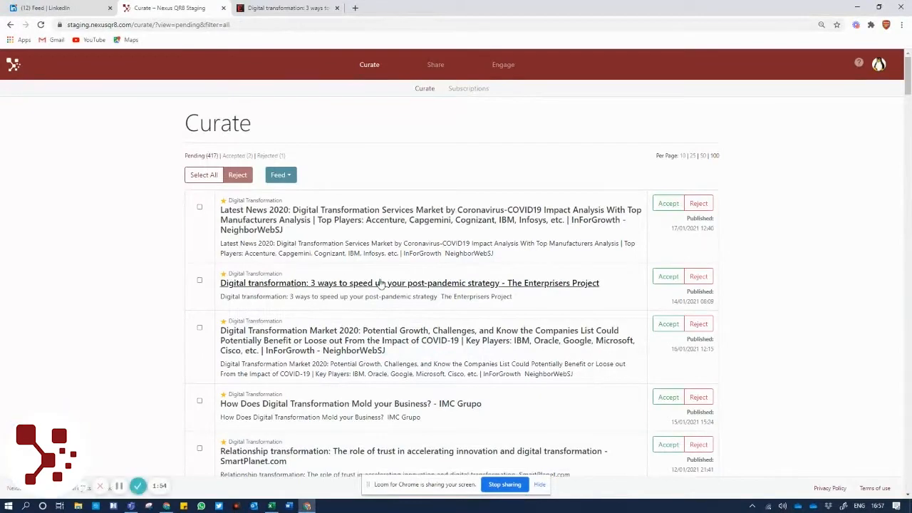
Accept the post-pandemic article with commentary 'I saw this and found it very interesting. What do you think?'
left_click(668, 277)
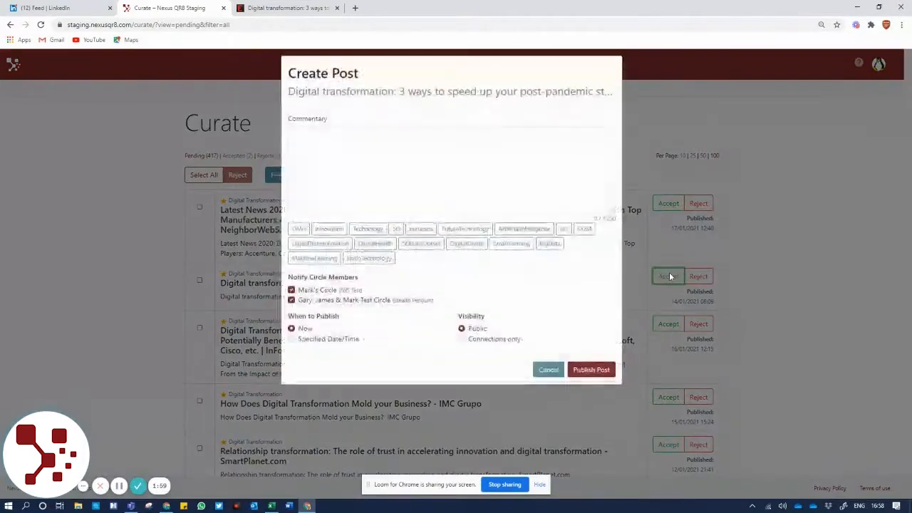
left_click(351, 140)
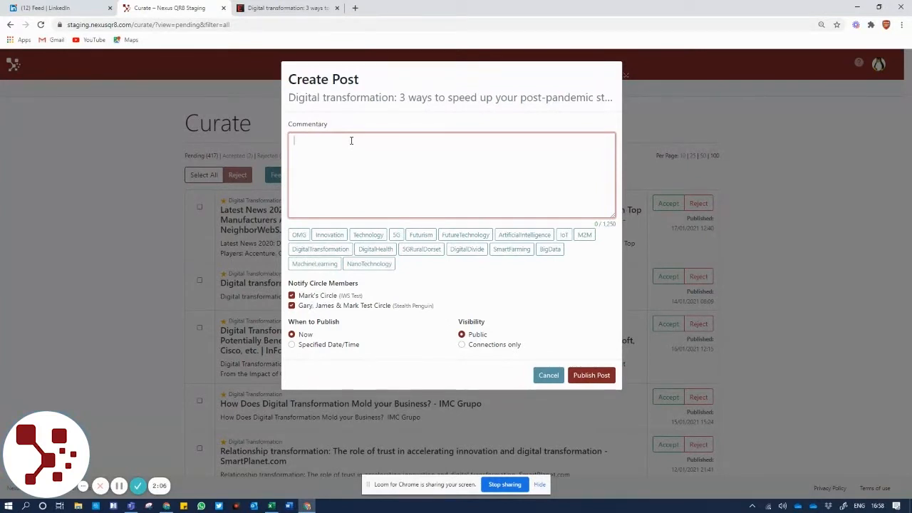
type("( SAW TH")
key("BackSpace")
key("BackSpace")
key("BackSpace")
type("this and found it very inter")
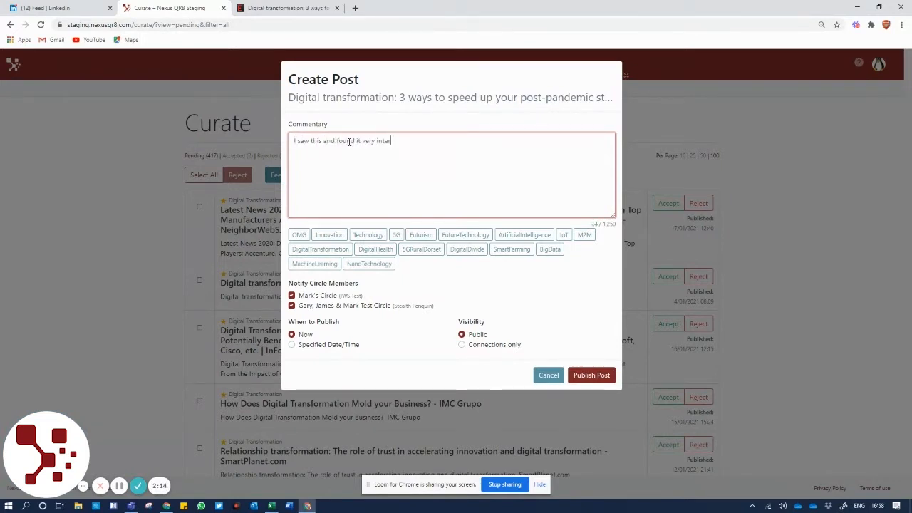
type("stin")
key("BackSpace")
key("BackSpace")
key("BackSpace")
type("esting.")
key("Return")
key("Return")
type("What do you think?")
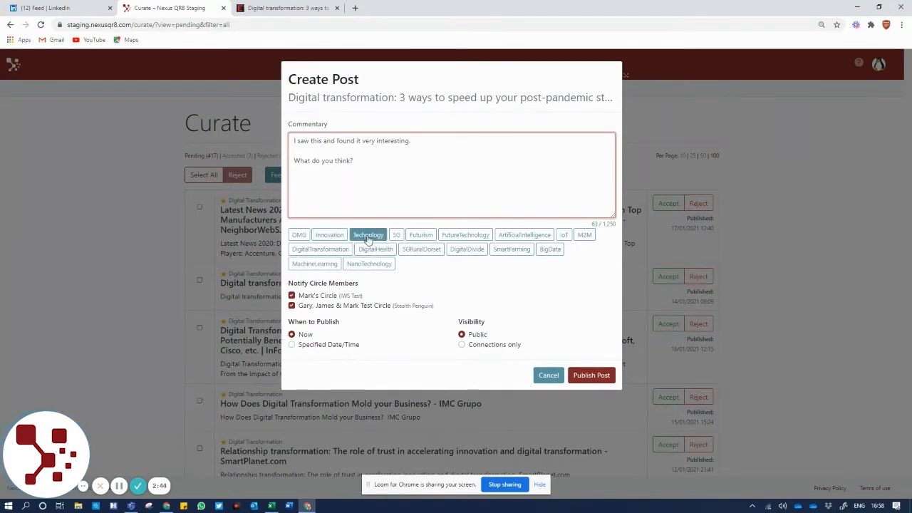
Append the #Innovation, #Technology and #5G hashtags to the post's commentary
left_click(331, 238)
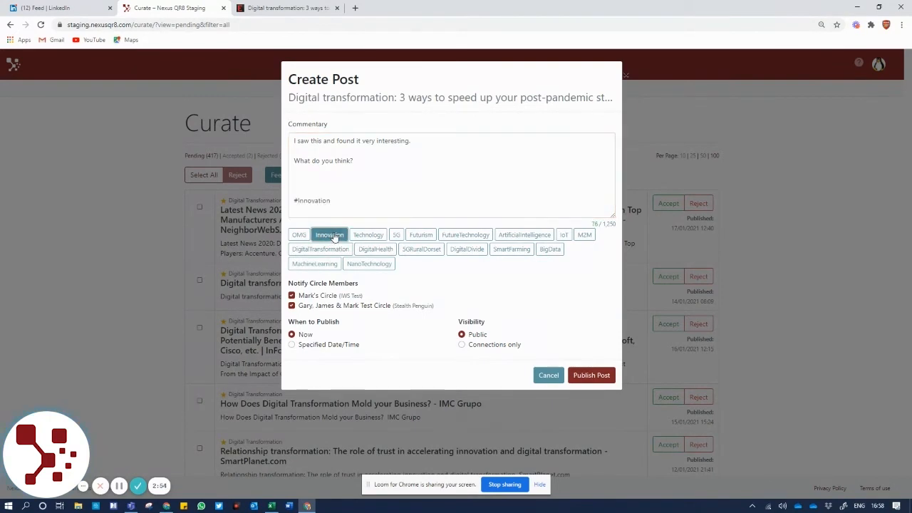
left_click(368, 236)
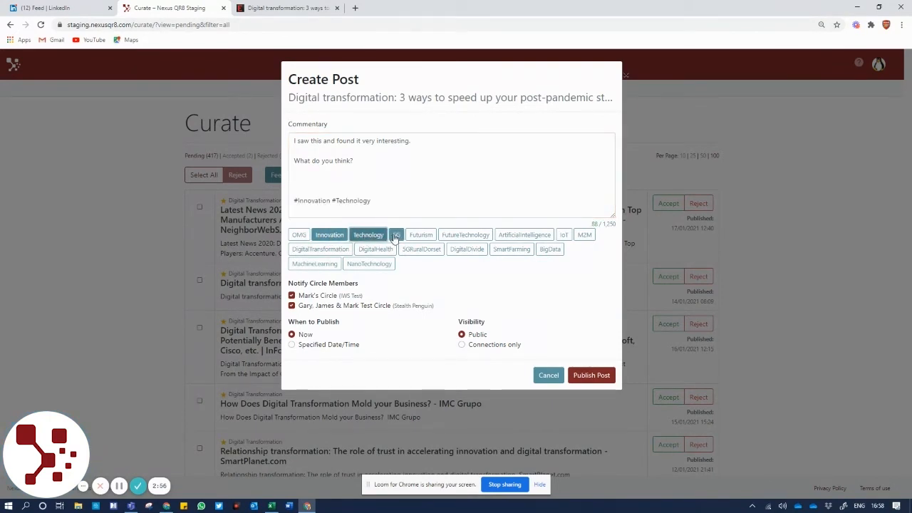
left_click(395, 235)
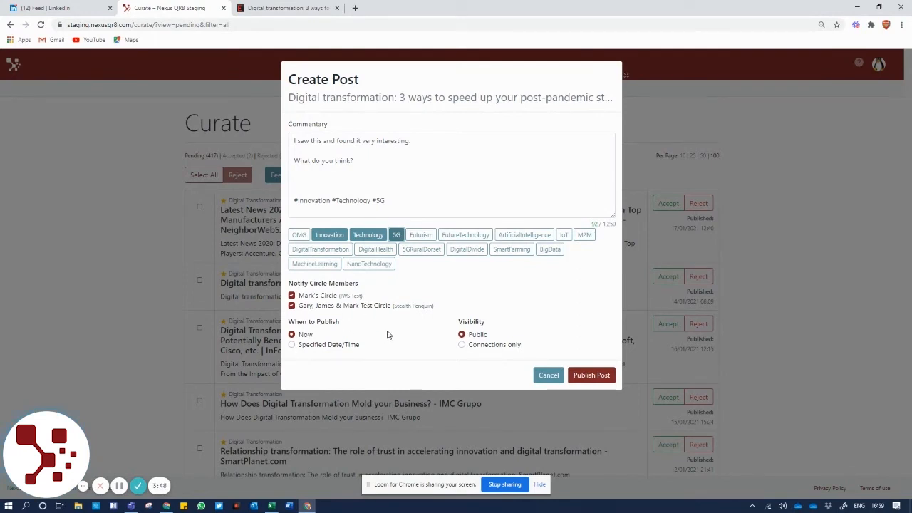
Leave the publish timing set to Now and publish the commented post
left_click(292, 345)
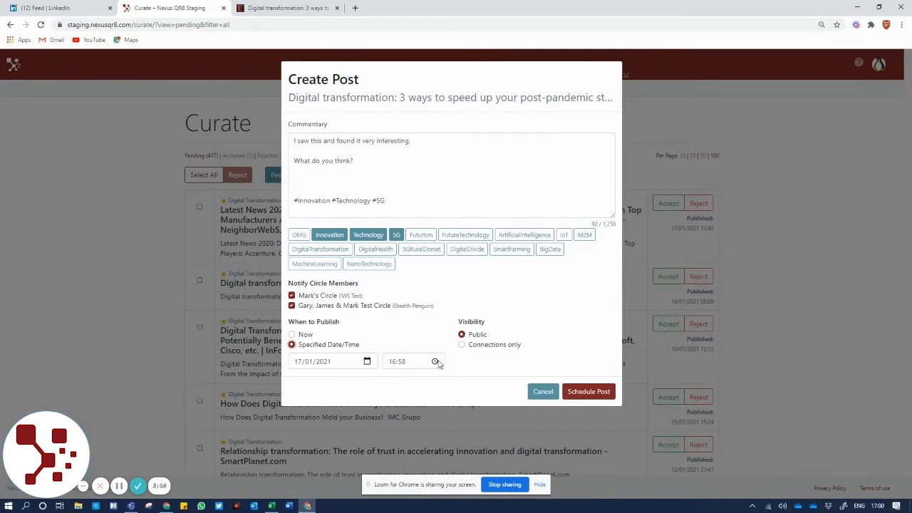
left_click(304, 335)
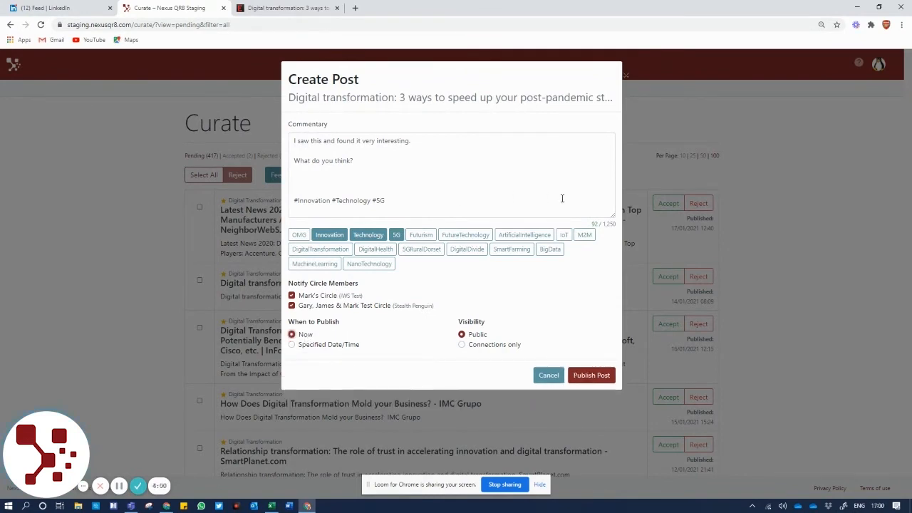
left_click(591, 375)
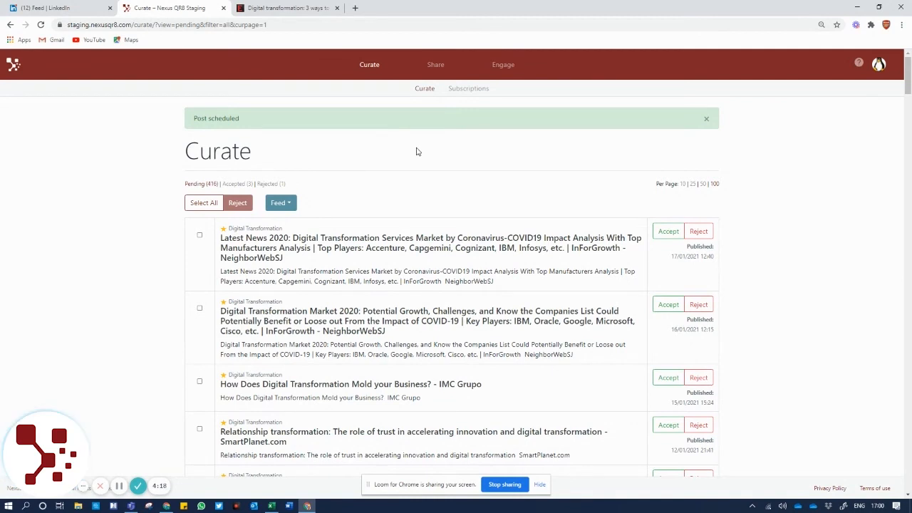
Go to the Share page showing 0 scheduled and 2 sent shares
left_click(436, 68)
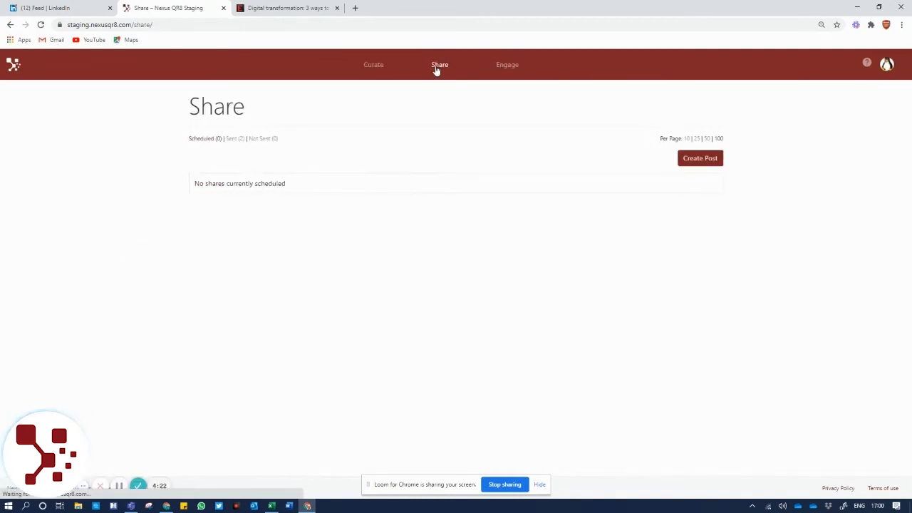